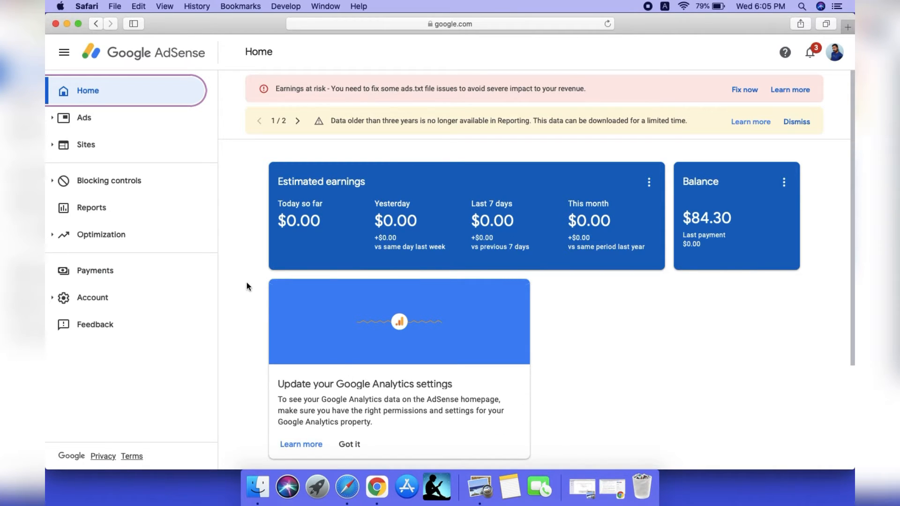
Open the tax info management page in Payments and start adding United States tax info
click(123, 276)
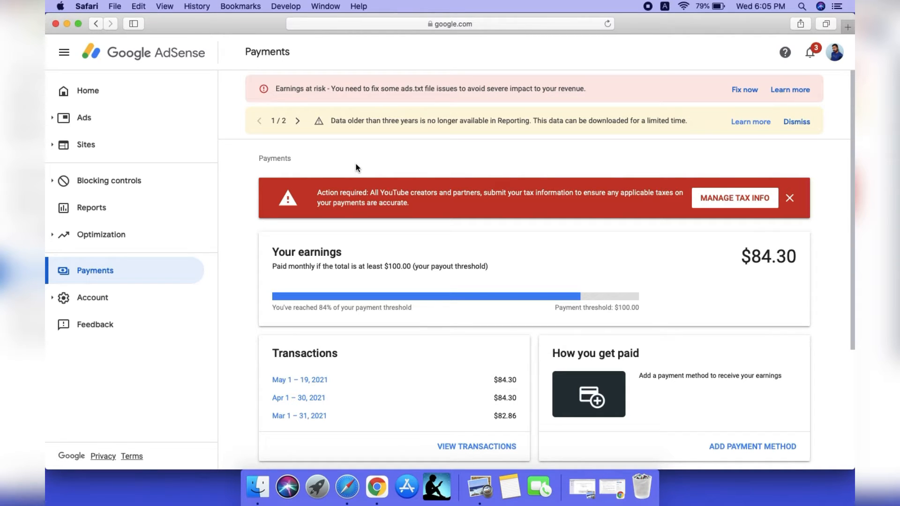
click(733, 200)
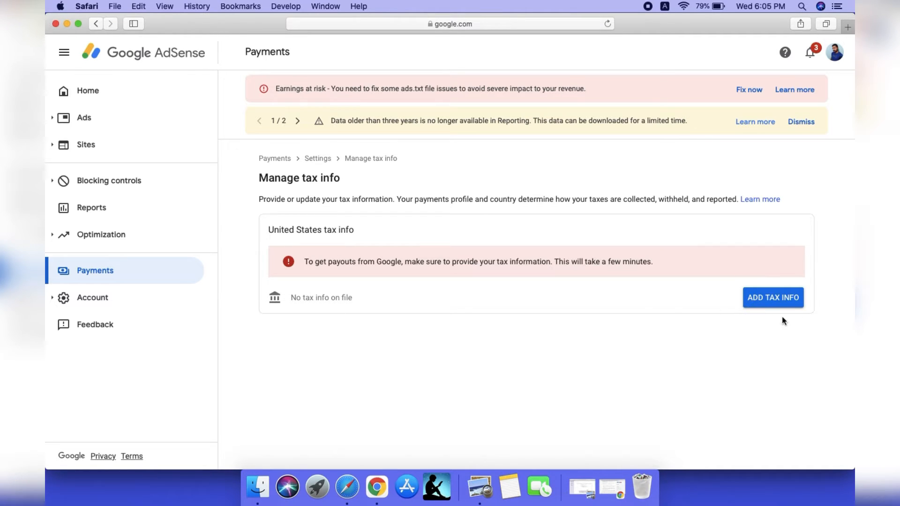
click(785, 294)
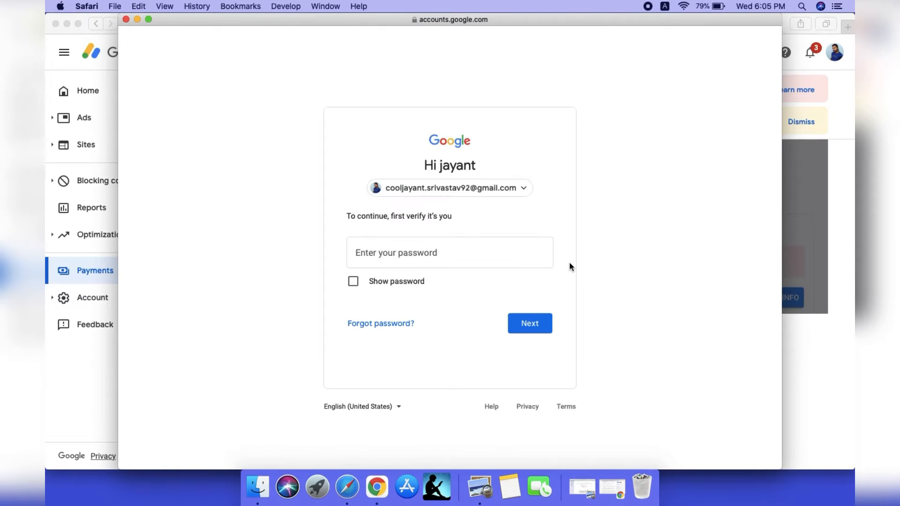
Verify the account by entering the account password and continue to the tax questions
click(429, 286)
click(531, 322)
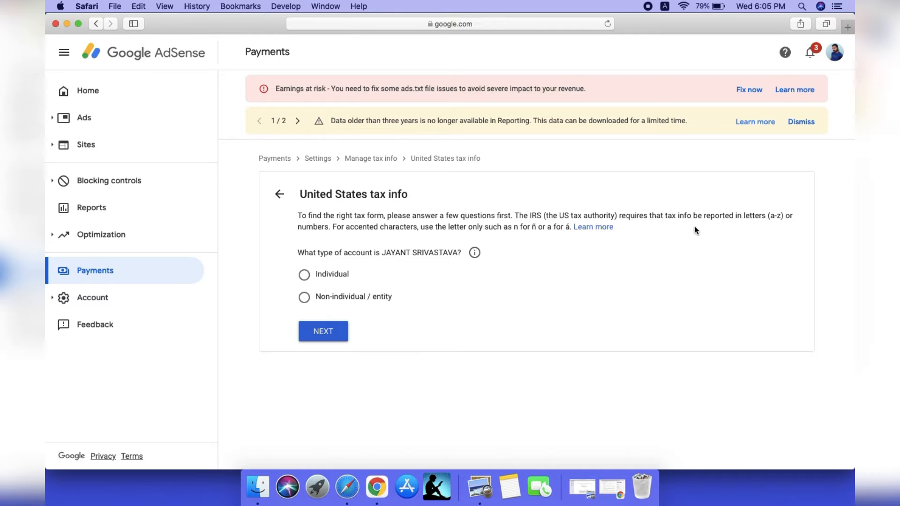
Declare the account as Individual and not a US citizen or resident, choose the W-8BEN form type and start the form
click(306, 279)
click(325, 331)
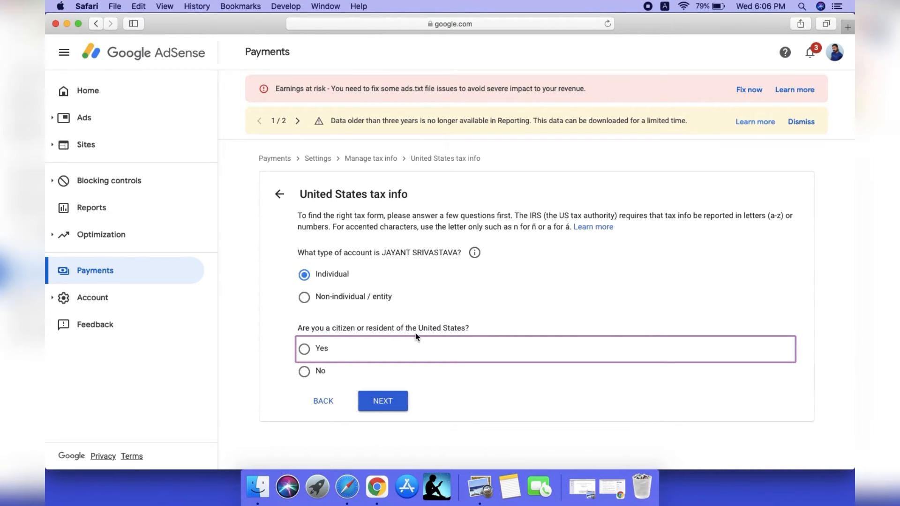
click(304, 372)
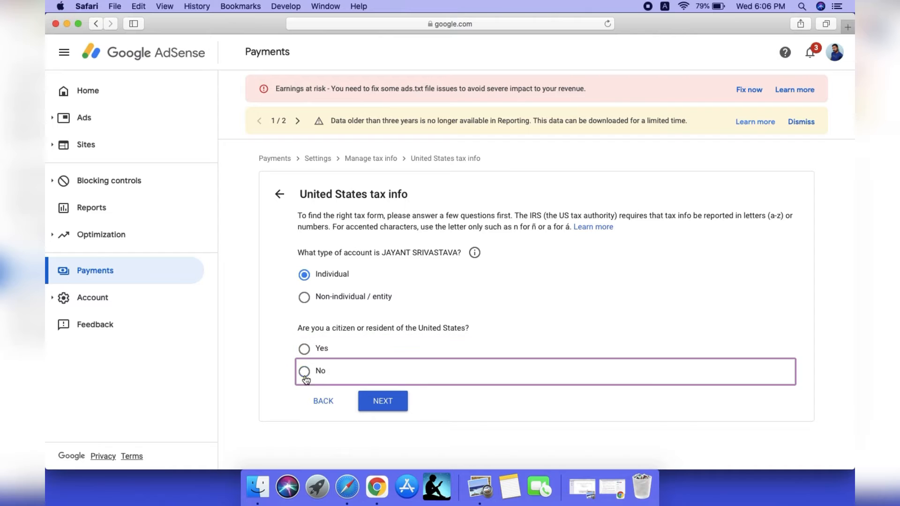
click(388, 407)
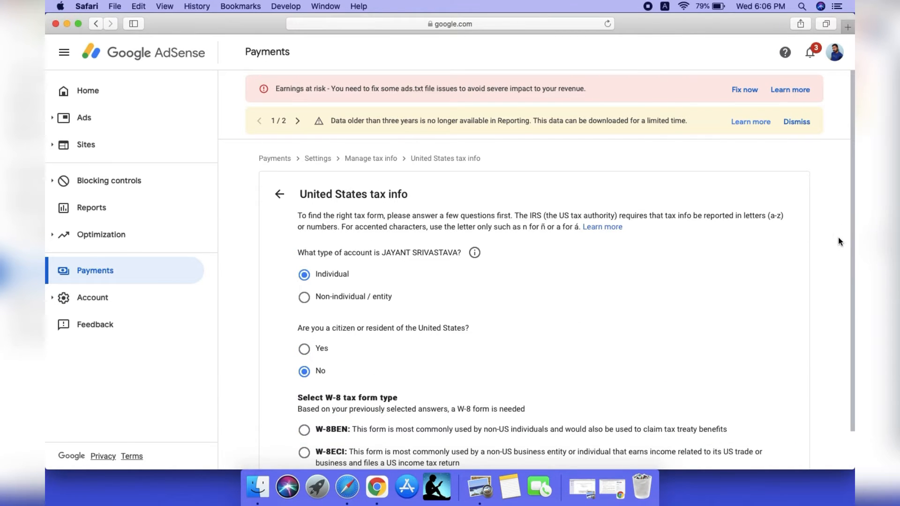
scroll(838, 237, down, 2)
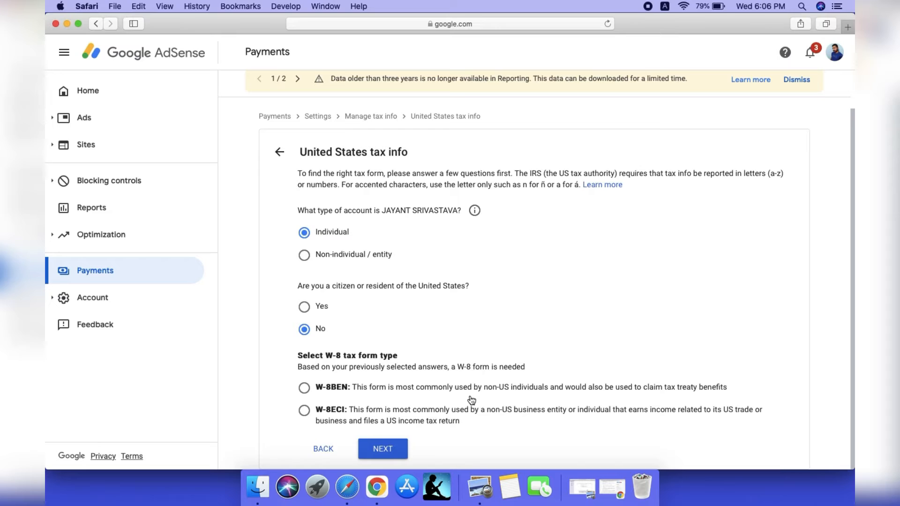
click(305, 388)
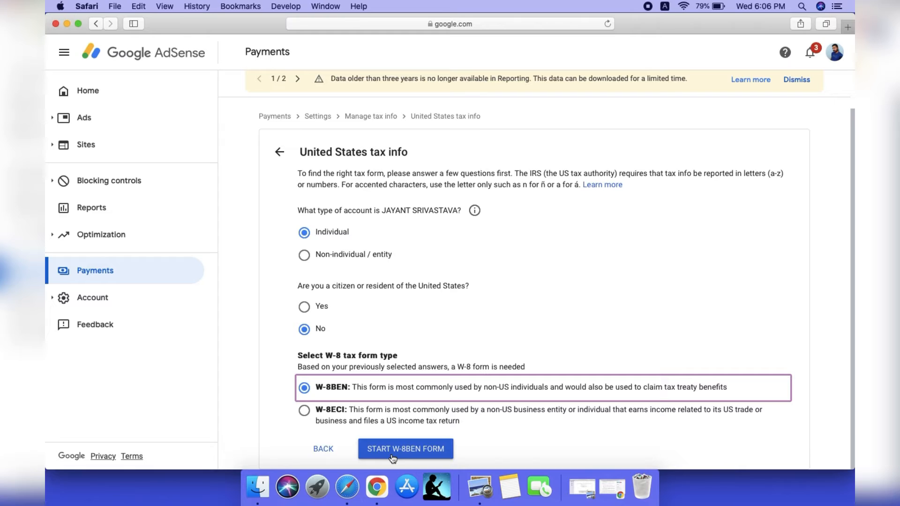
click(393, 458)
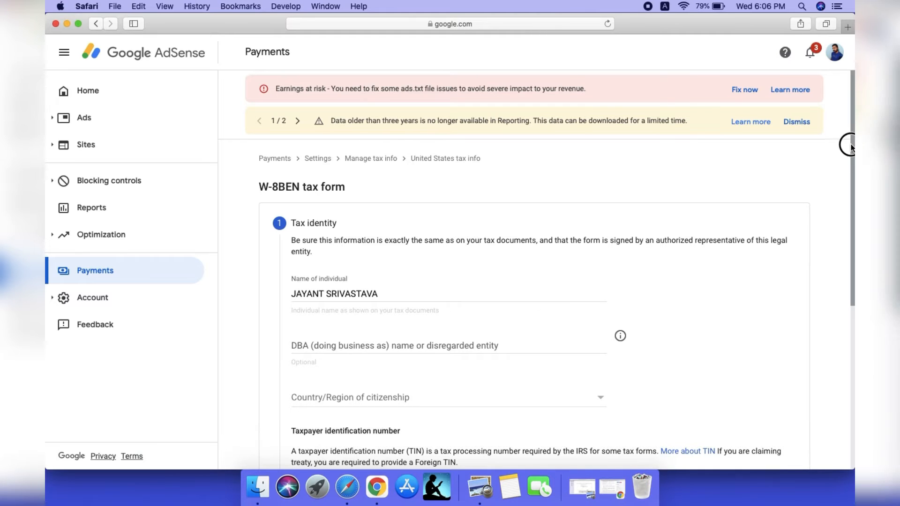
Set the country of citizenship to India in the tax identity section and go to the Foreign TIN field
drag(850, 147, 851, 204)
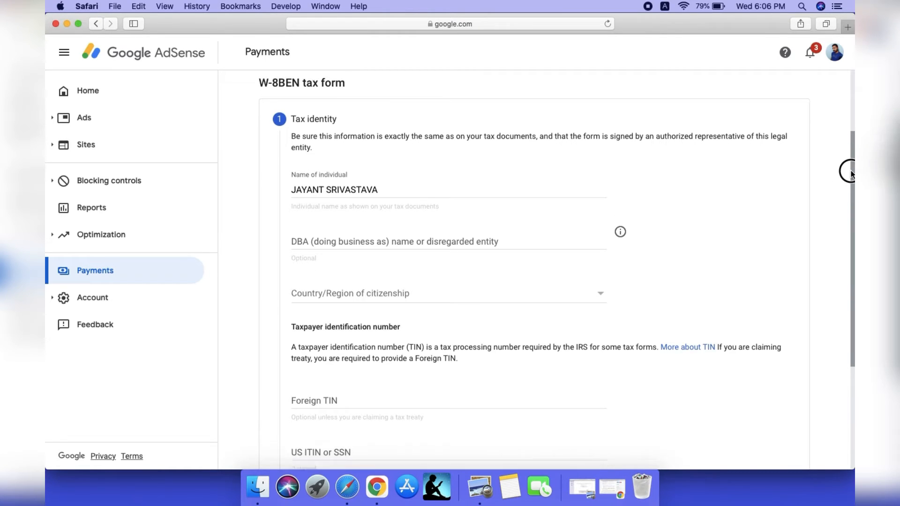
scroll(849, 170, down, 2)
click(410, 270)
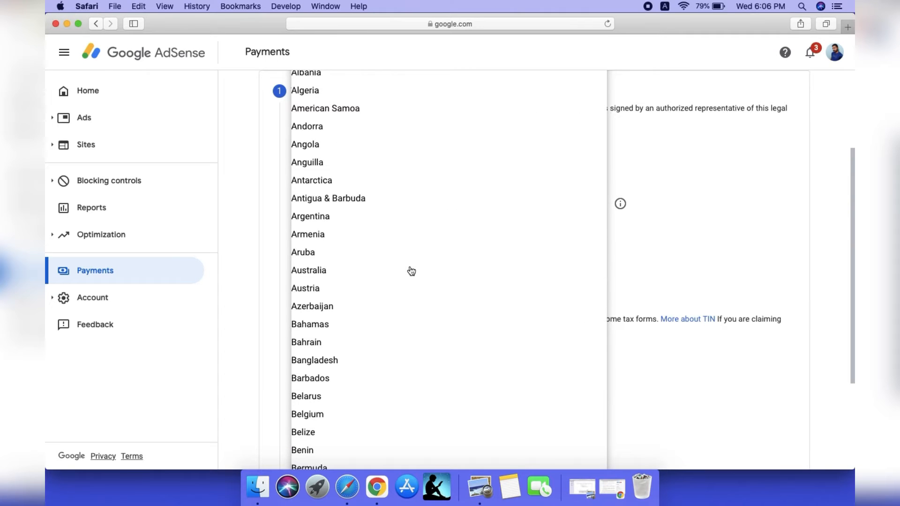
text(in)
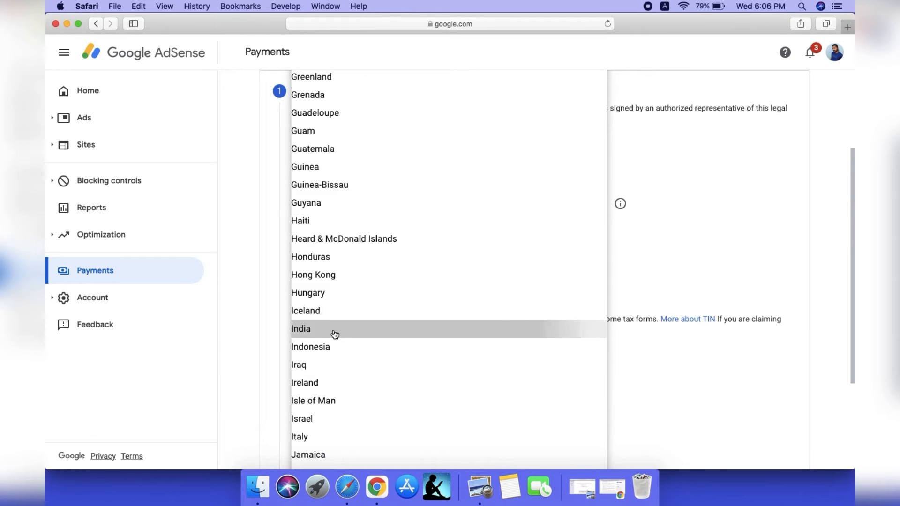
click(335, 333)
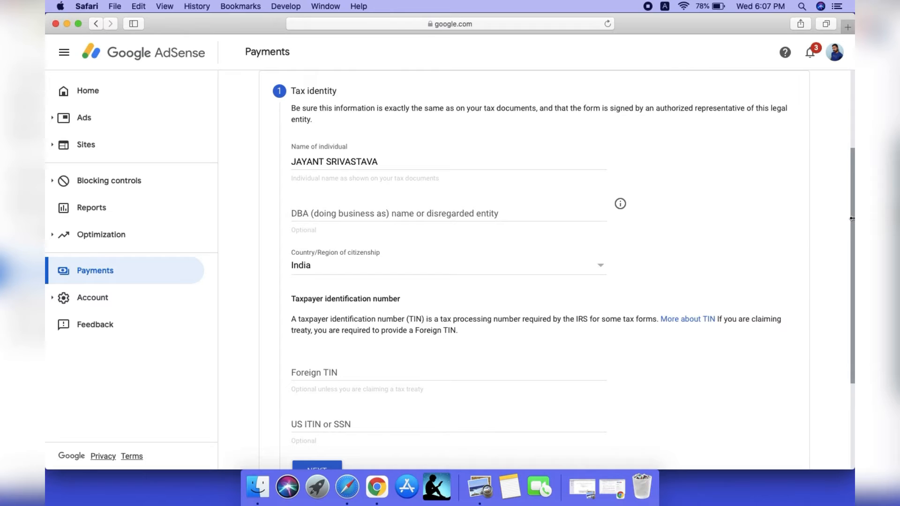
drag(852, 218, 848, 254)
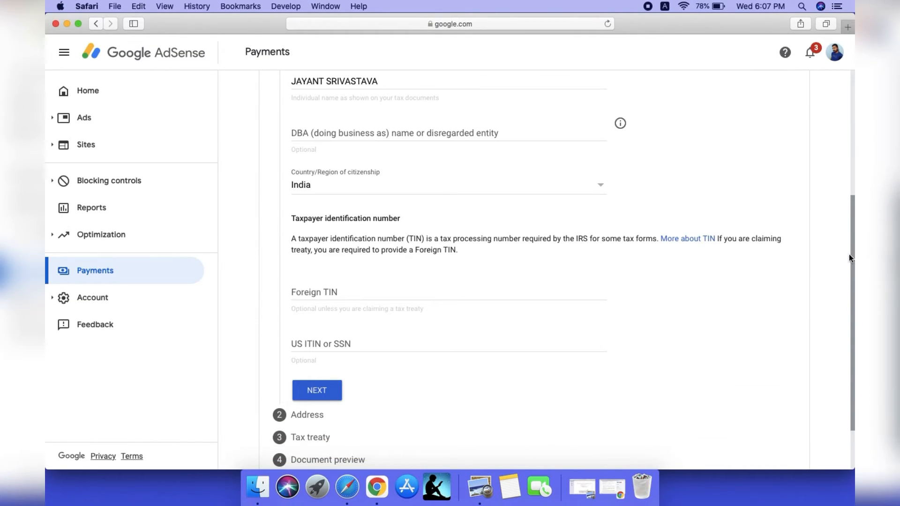
click(298, 293)
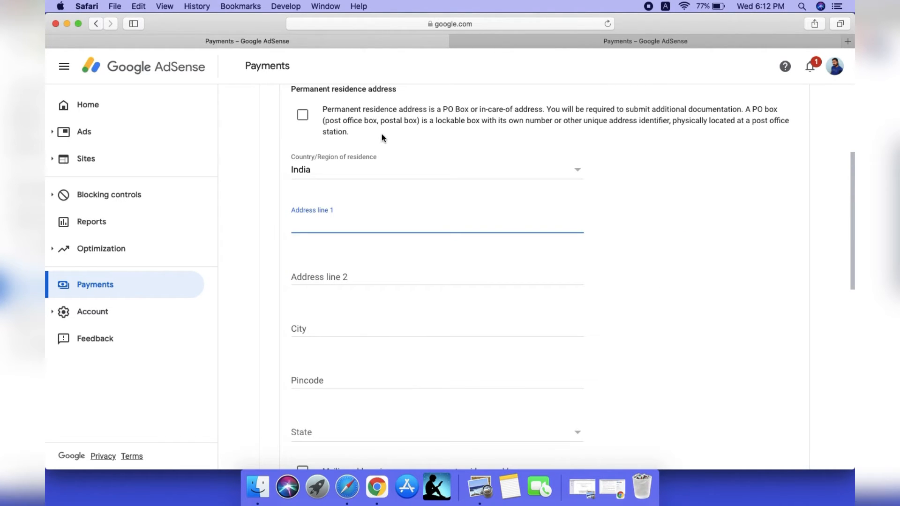
Mark the permanent residence as a PO Box or in-care-of address, fill in the address, set the mailing address as the same, and continue
click(302, 118)
click(326, 222)
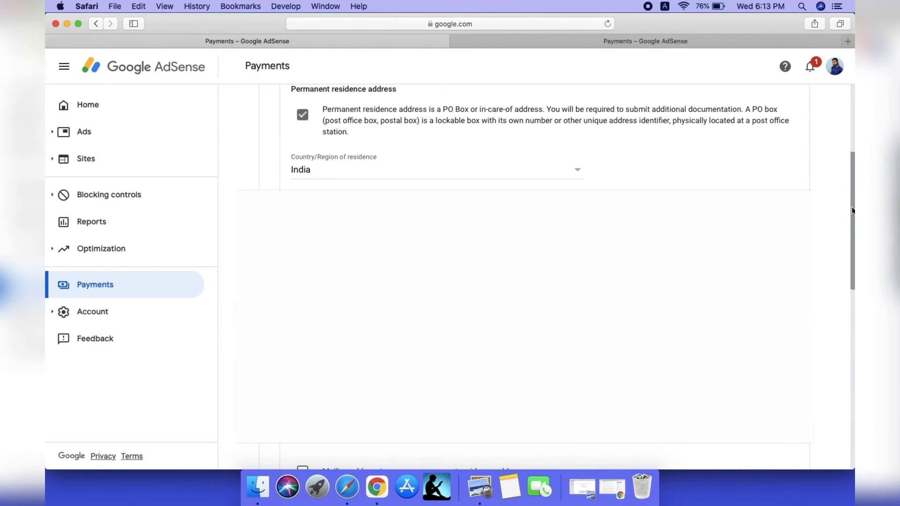
drag(850, 213, 851, 307)
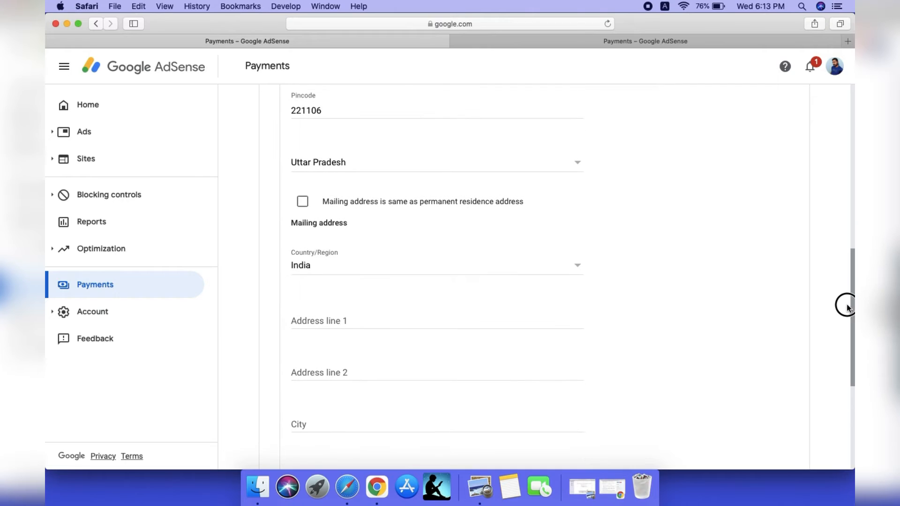
click(303, 205)
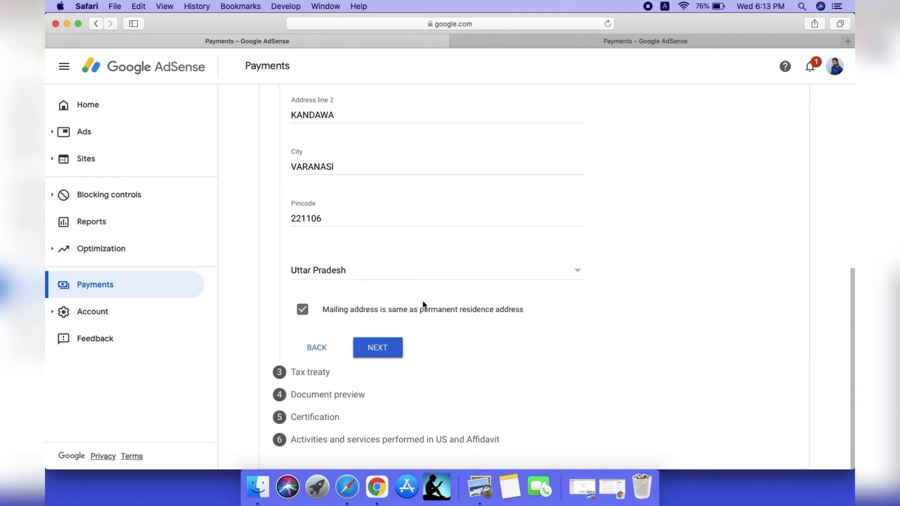
click(386, 356)
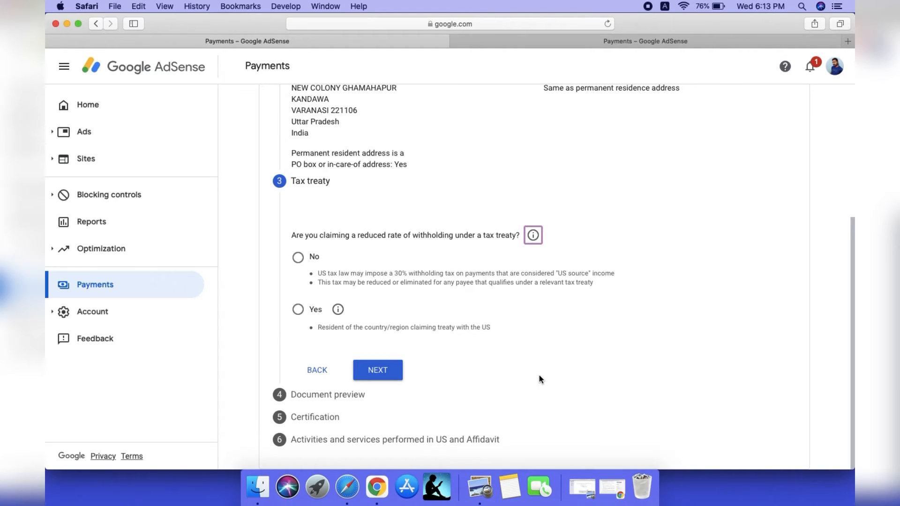
Claim a reduced withholding rate under a tax treaty as a resident of India
click(298, 309)
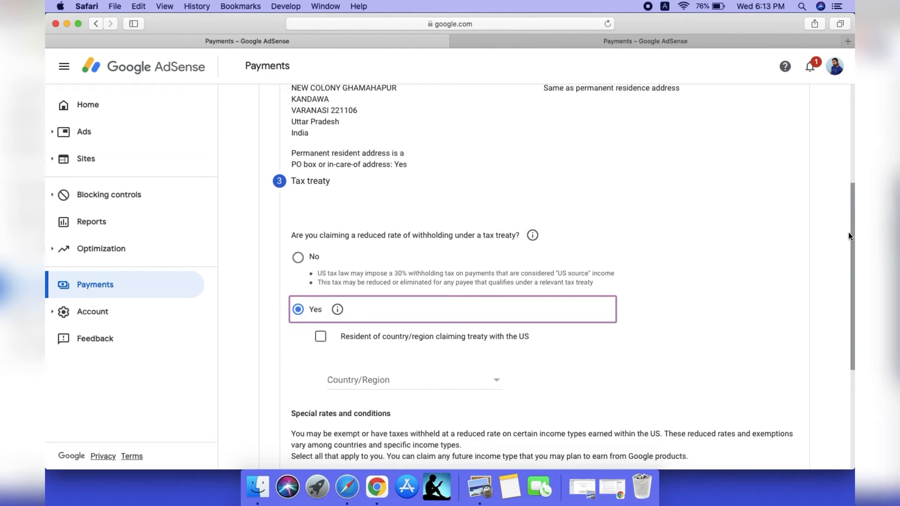
drag(849, 229, 852, 260)
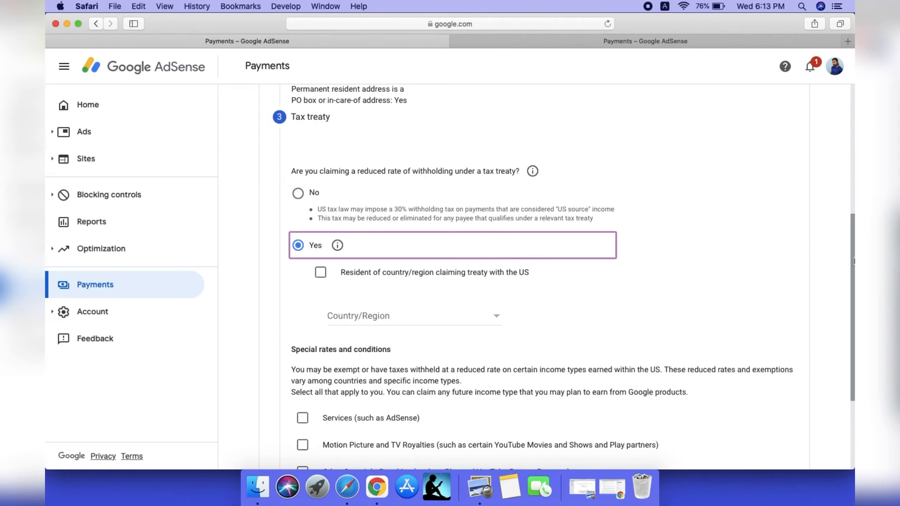
click(321, 274)
click(372, 319)
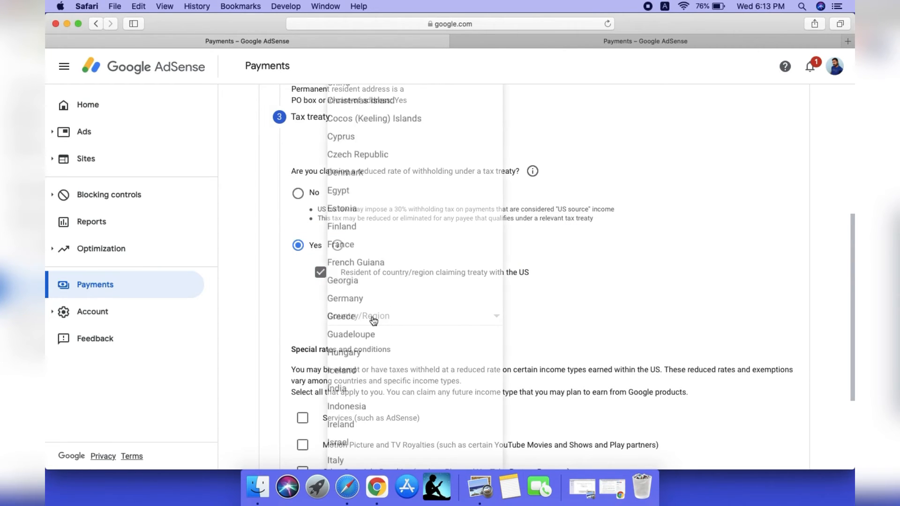
click(367, 390)
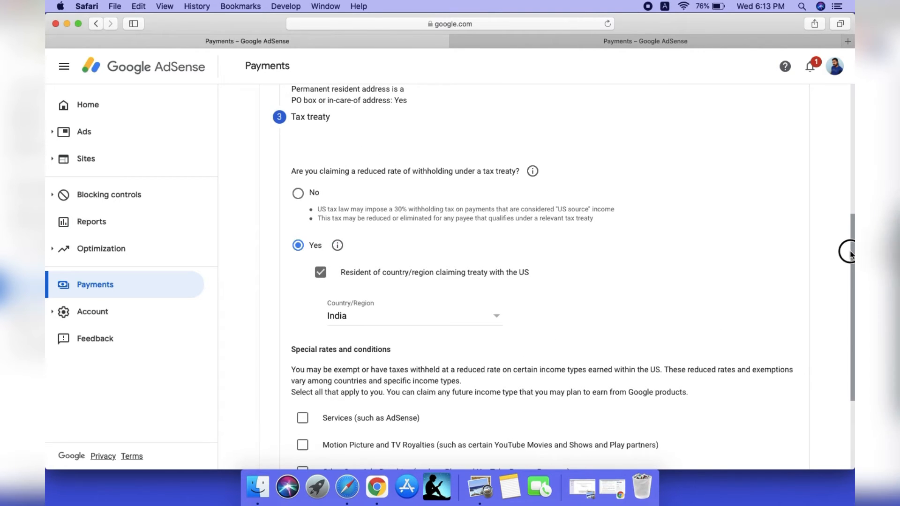
Claim the treaty rate for Services with Article 7 and paragraph 1 at 0% (Reduced treaty rate), and confirm the reason for meeting the terms
scroll(849, 255, down, 5)
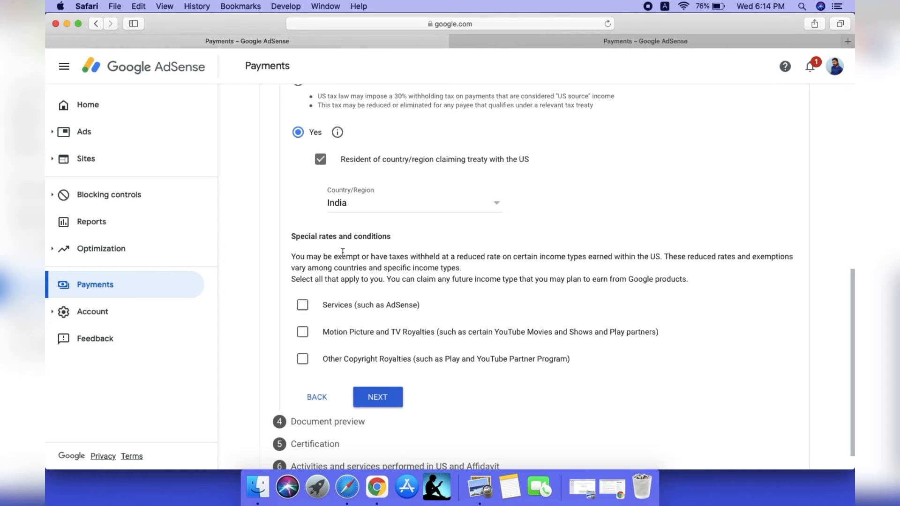
click(303, 309)
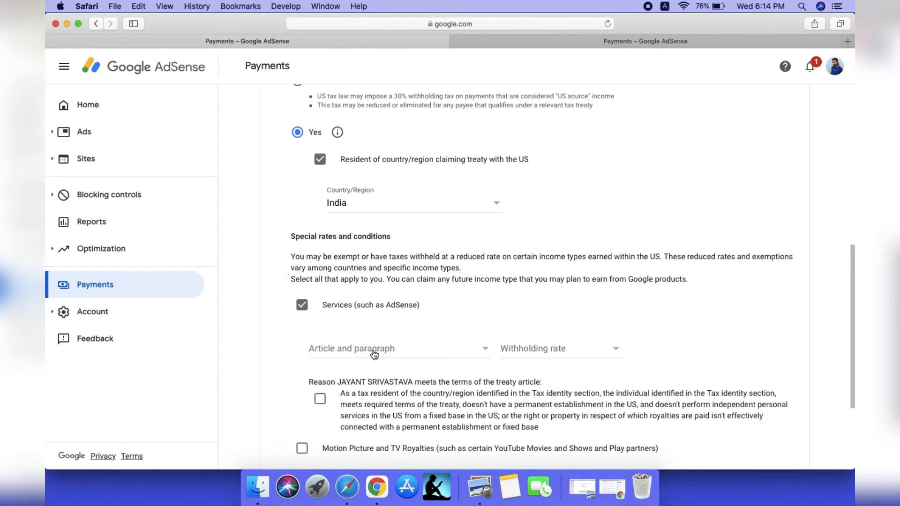
click(370, 348)
click(363, 368)
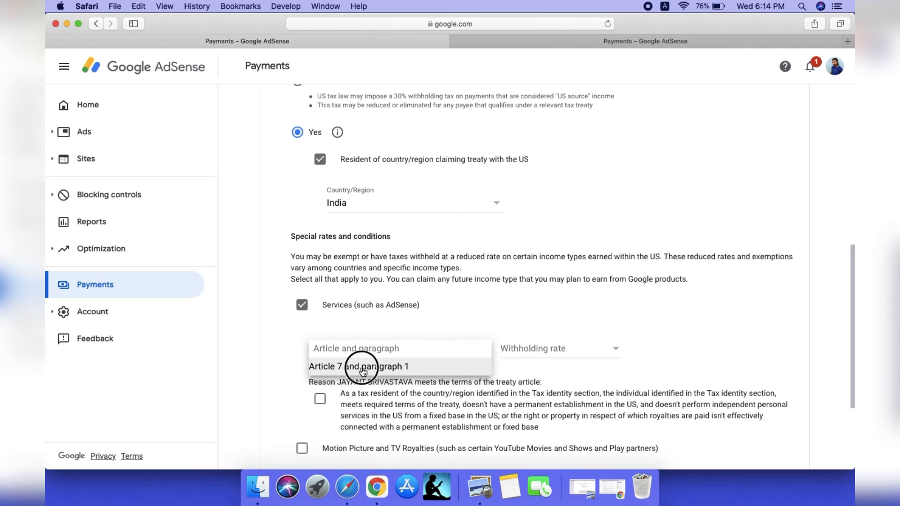
click(537, 349)
click(548, 367)
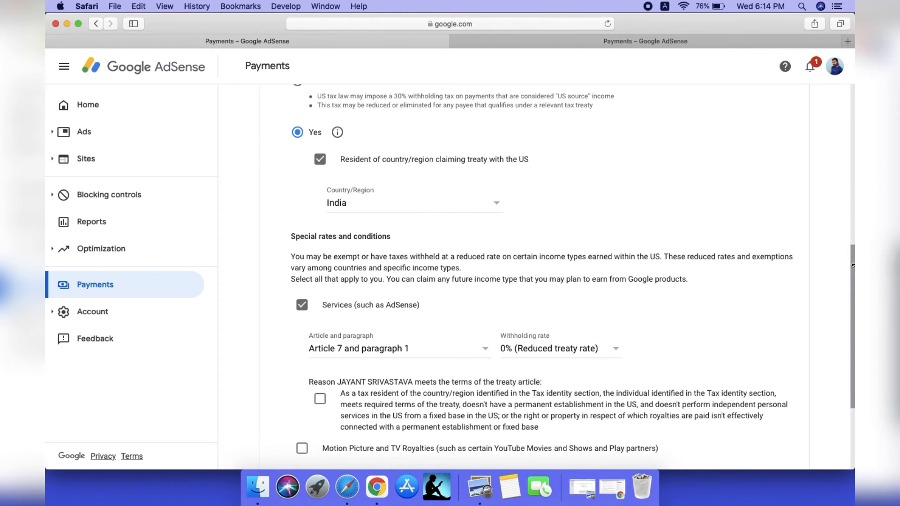
drag(850, 255, 850, 312)
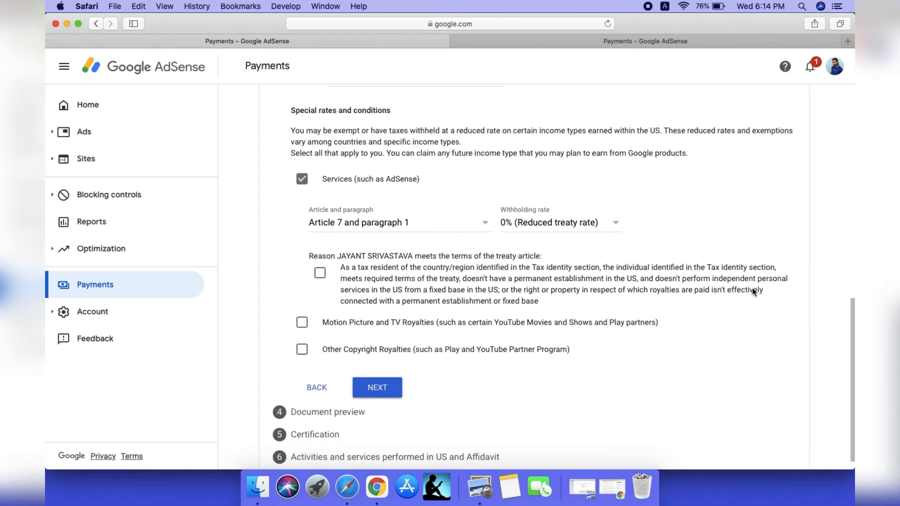
click(596, 226)
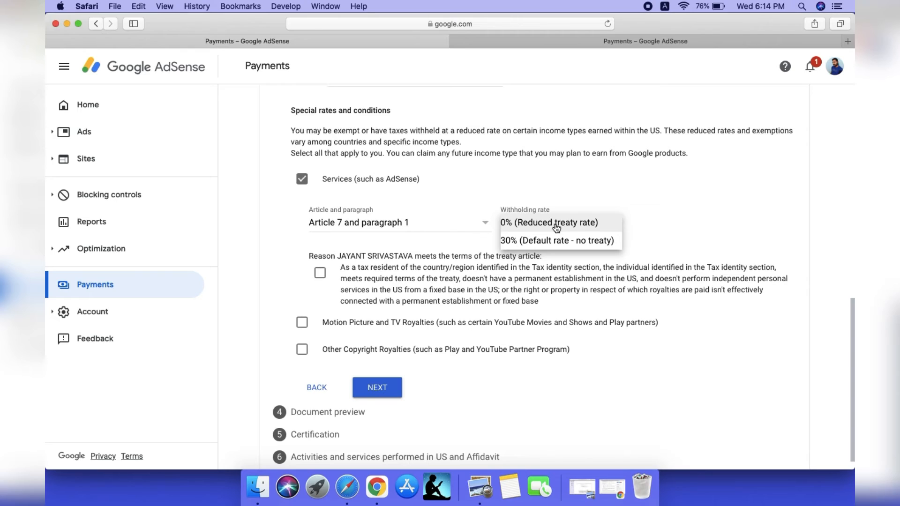
click(556, 228)
click(321, 273)
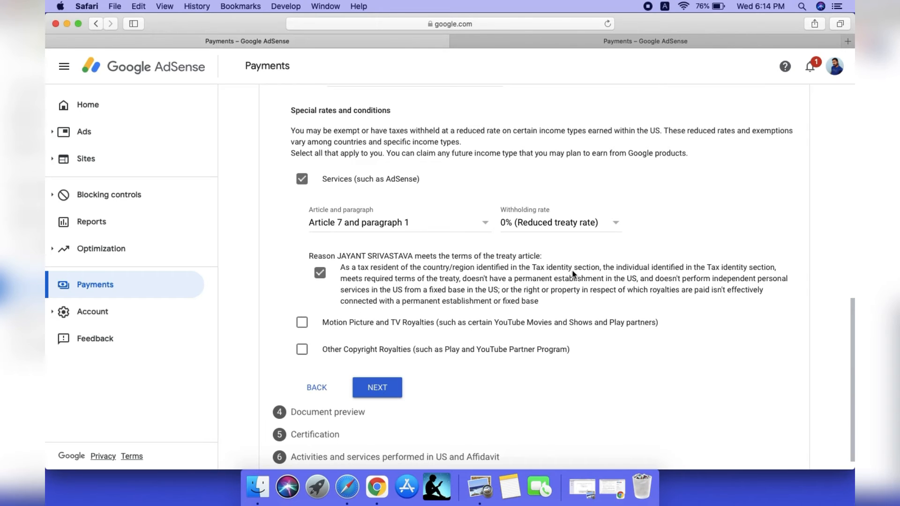
Claim the treaty rate for Motion Picture and TV Royalties with Article 12 and paragraph 2A II at 15% (Reduced treaty rate), and confirm the reason
click(302, 322)
click(302, 321)
click(301, 322)
click(377, 366)
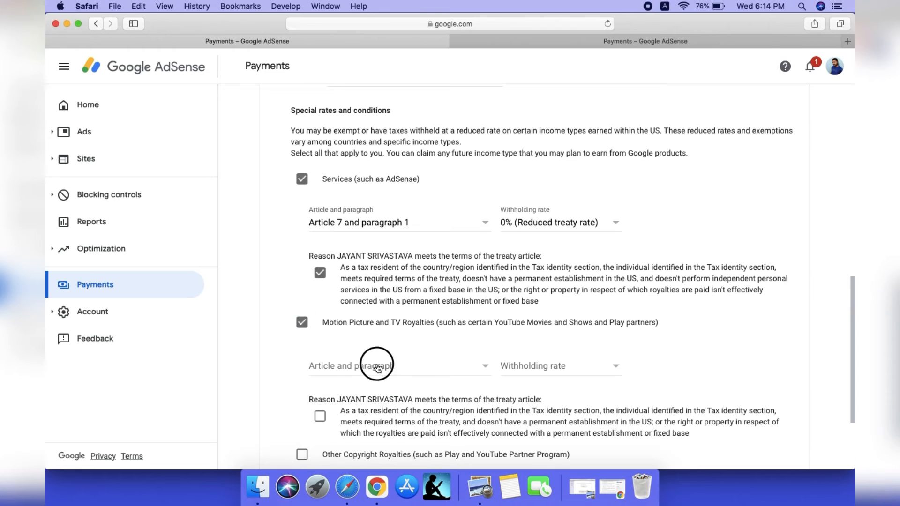
click(375, 382)
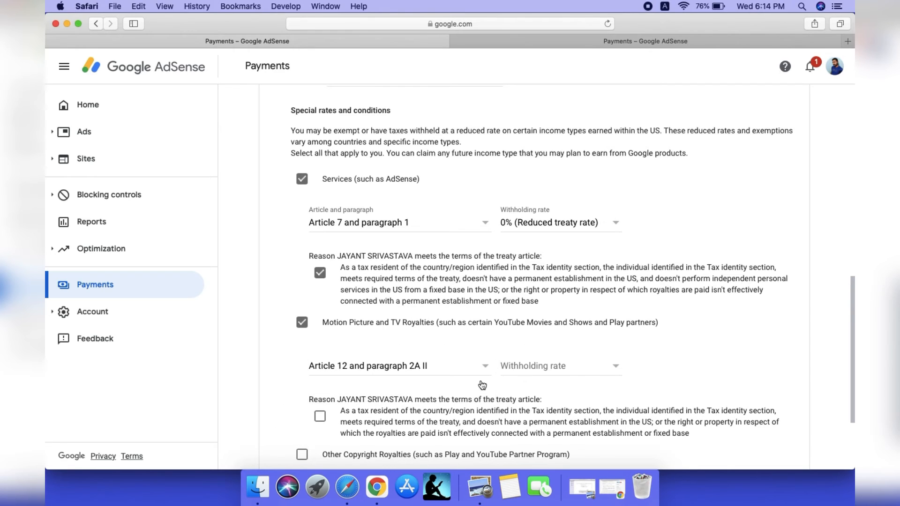
click(580, 371)
click(554, 389)
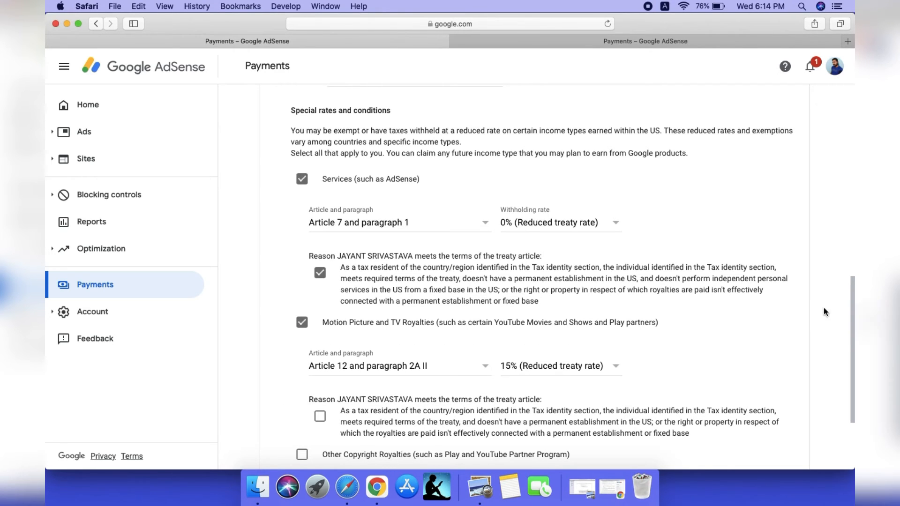
scroll(830, 340, down, 3)
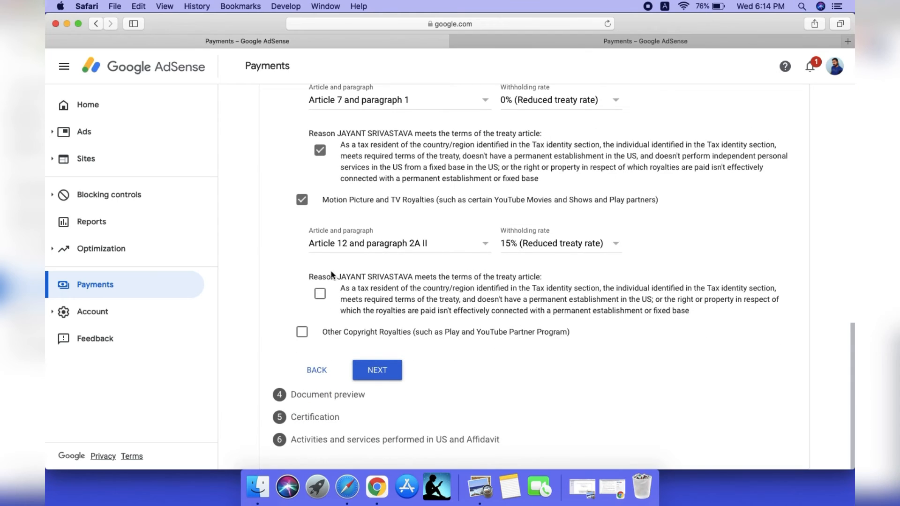
click(321, 298)
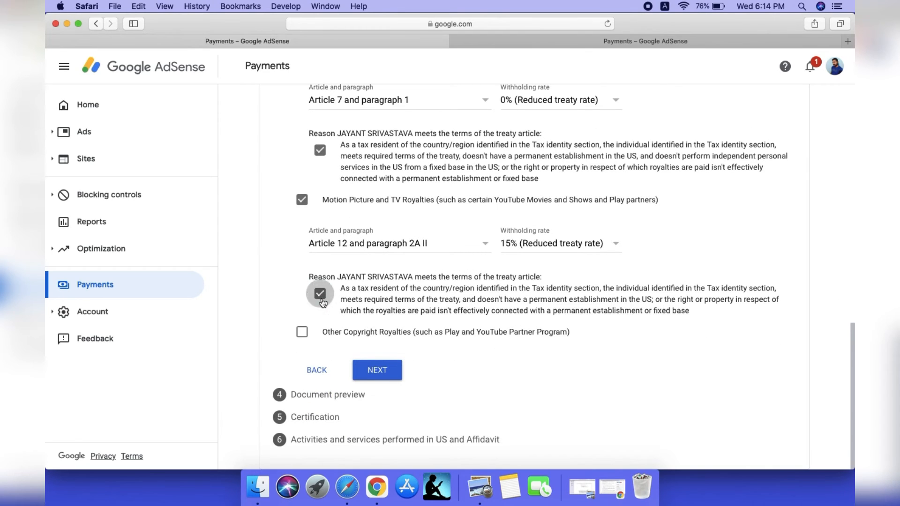
Claim Other Copyright Royalties under Article 12 and paragraph 2A II at 15% (Reduced treaty rate), confirm the reason, and continue to the document preview
click(302, 332)
click(388, 382)
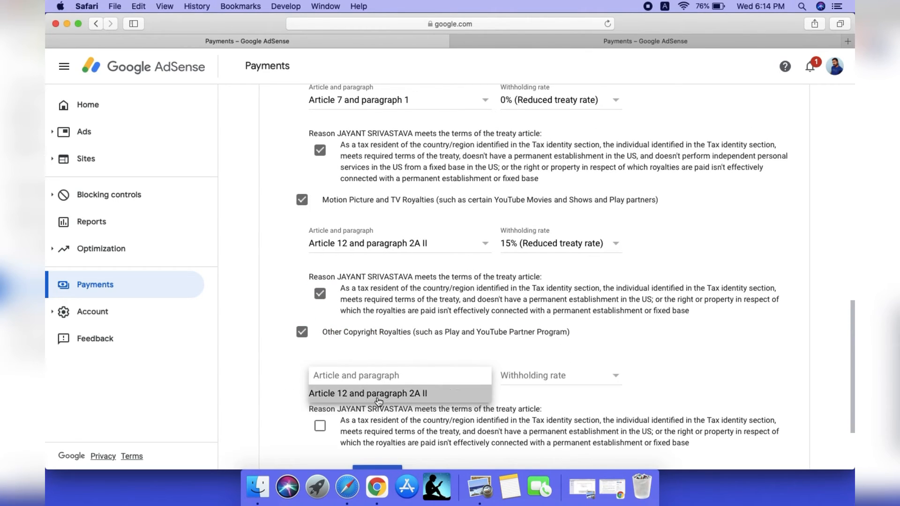
click(388, 394)
click(553, 376)
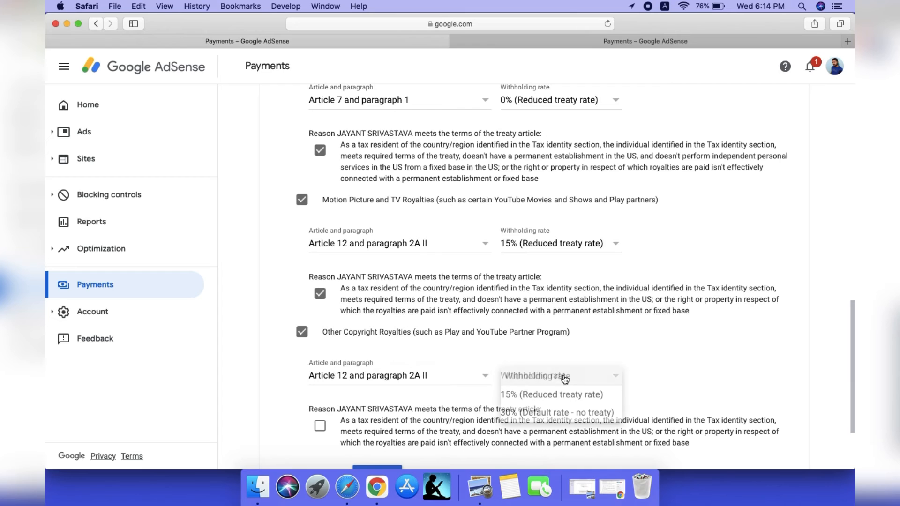
click(548, 401)
drag(851, 319, 852, 368)
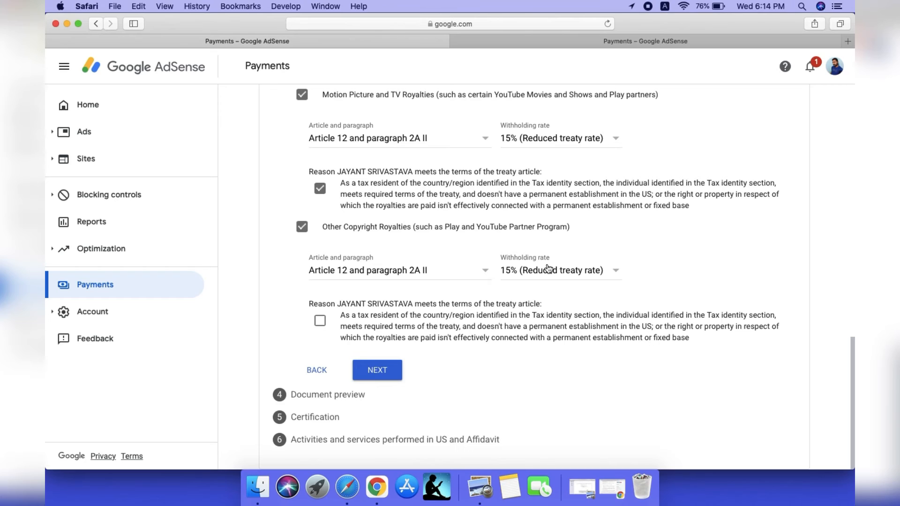
click(319, 321)
click(387, 374)
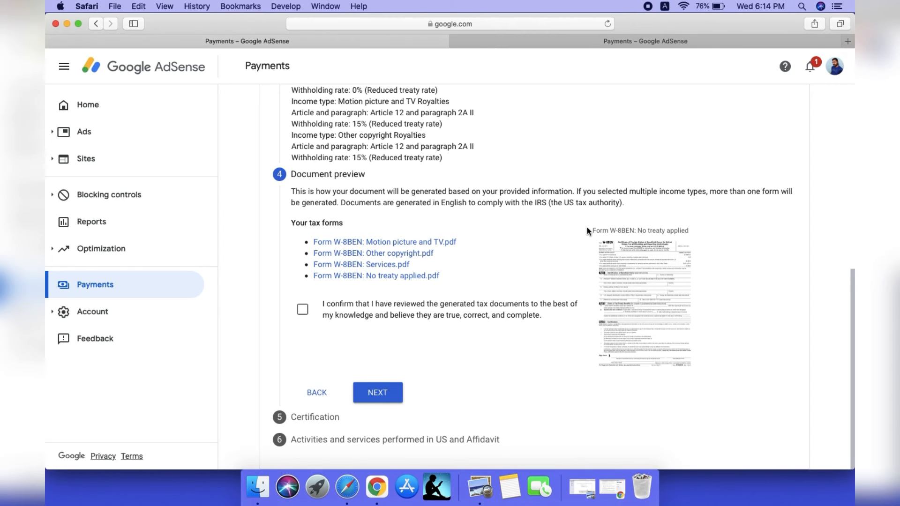
Confirm that the generated W-8BEN tax documents have been reviewed and are true, correct, and complete, and continue to the certification
drag(587, 227, 662, 288)
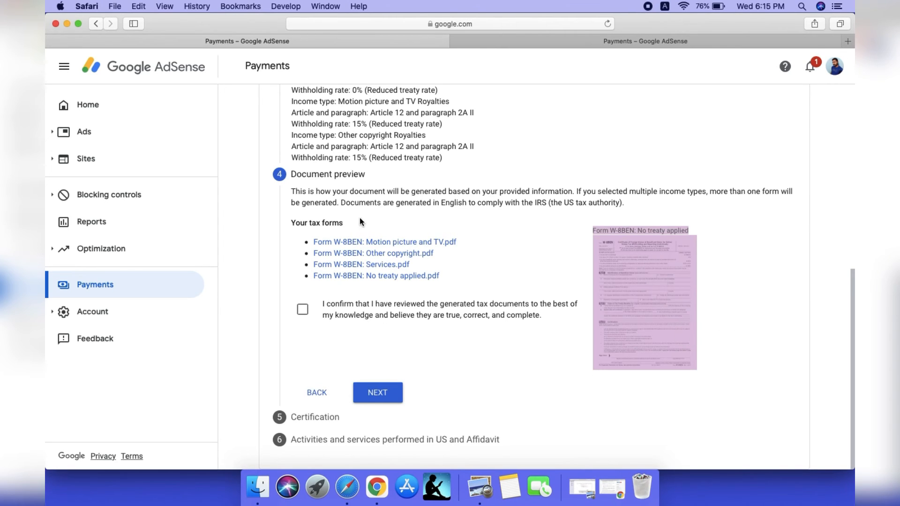
click(298, 219)
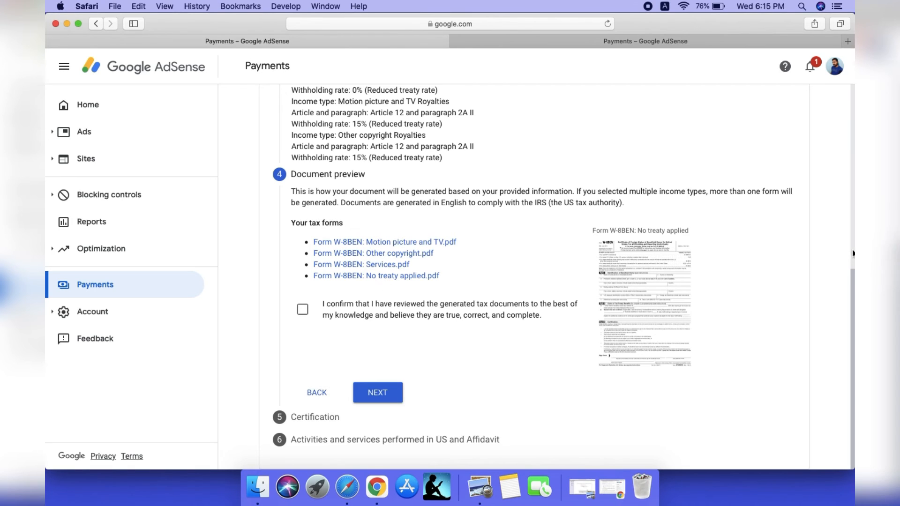
click(302, 311)
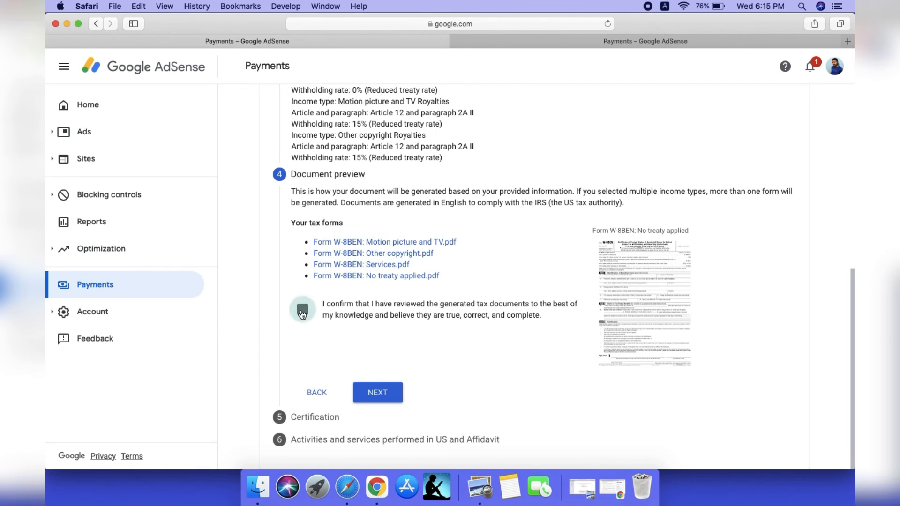
click(387, 399)
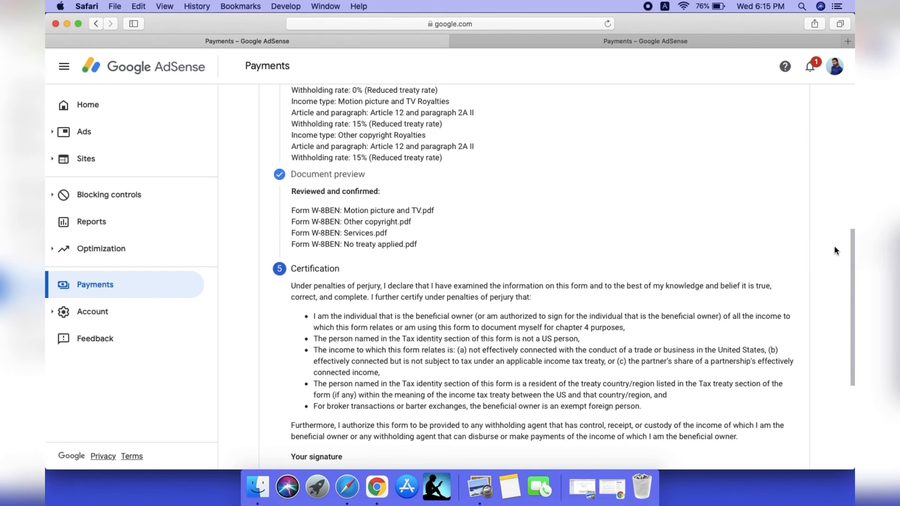
Sign the certification with the full legal name, state that the form is completed on one's own behalf, and continue
drag(849, 241, 850, 346)
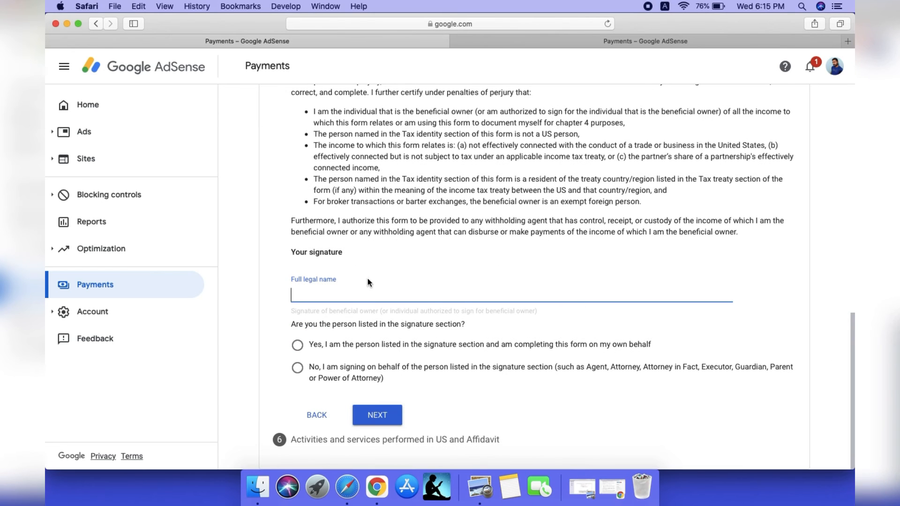
text(JAYANT SRIVASTAVA)
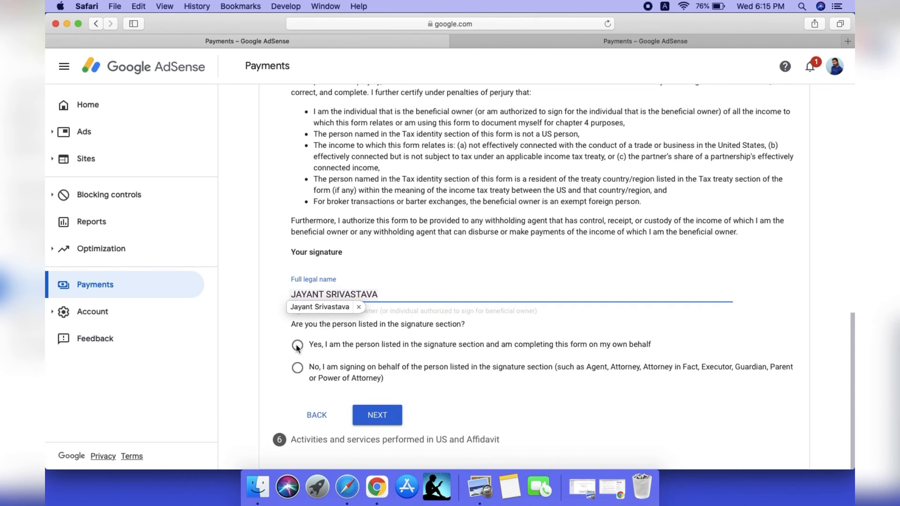
click(297, 346)
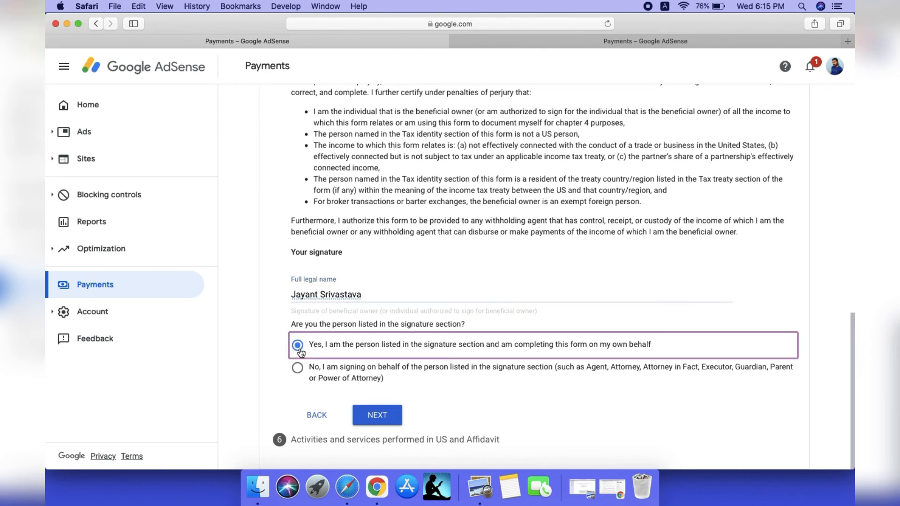
click(379, 415)
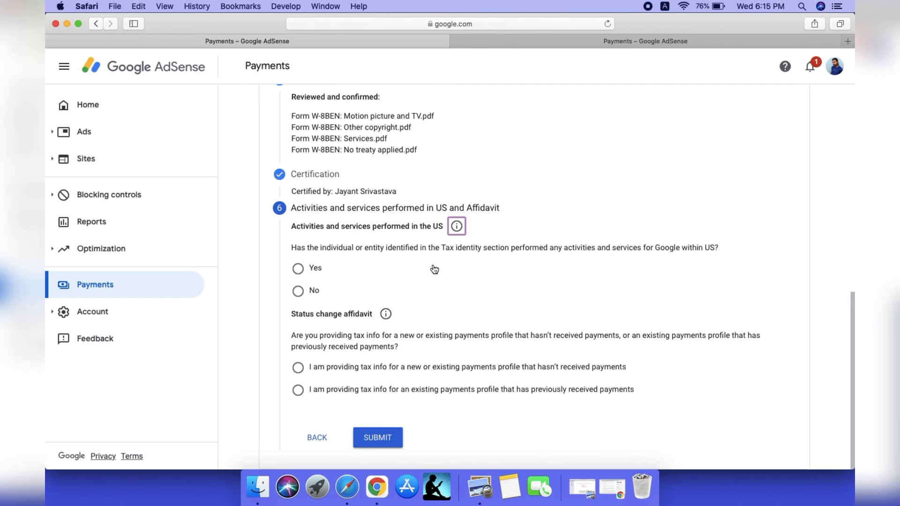
Declare that no activities or services were performed for Google within the US, and certify that services are performed solely outside the US
click(431, 290)
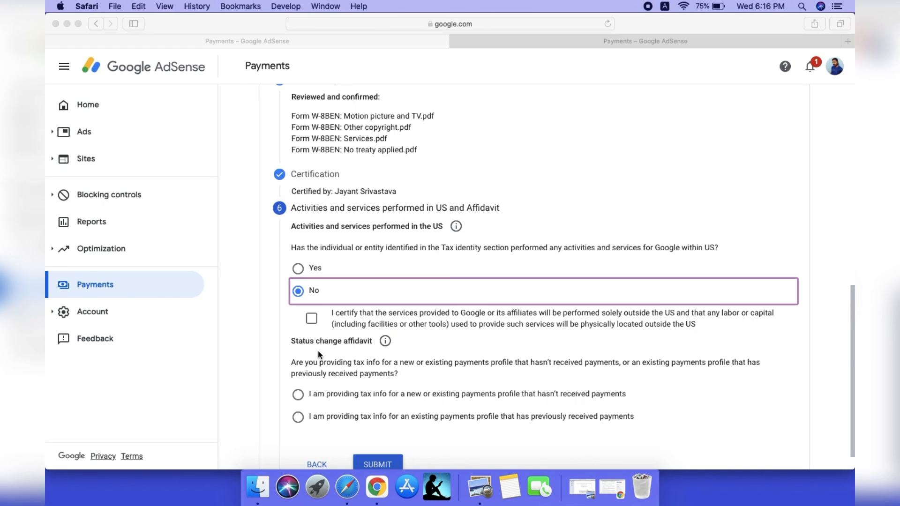
click(310, 320)
click(311, 320)
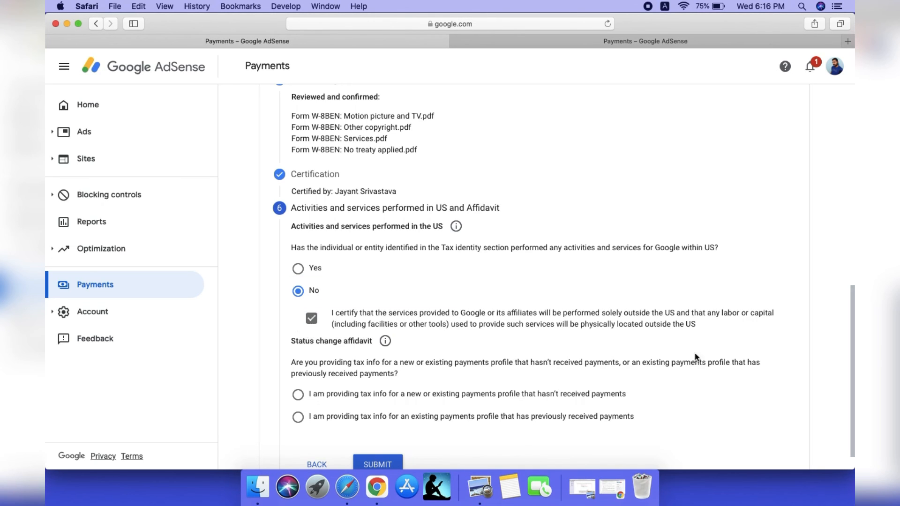
Set the status change affidavit to a new or existing payments profile that hasn't received payments, and submit the tax form
scroll(376, 335, down, 2)
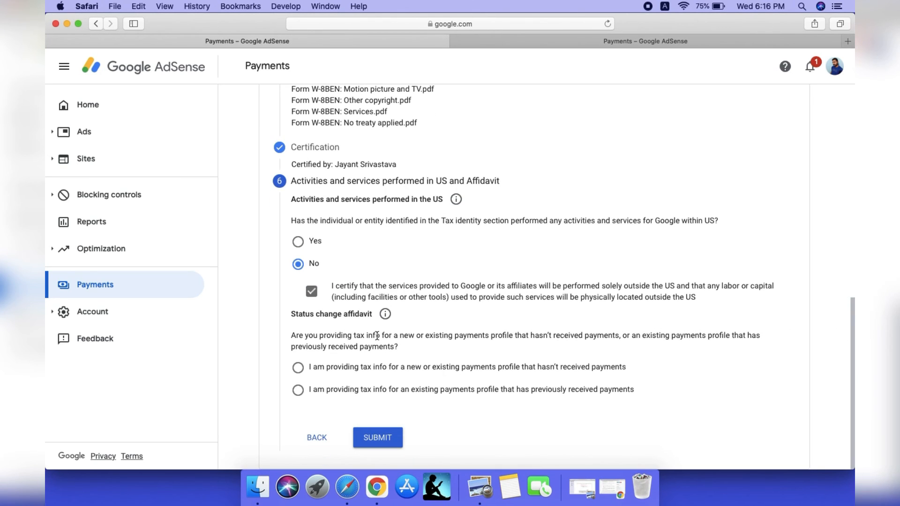
click(326, 380)
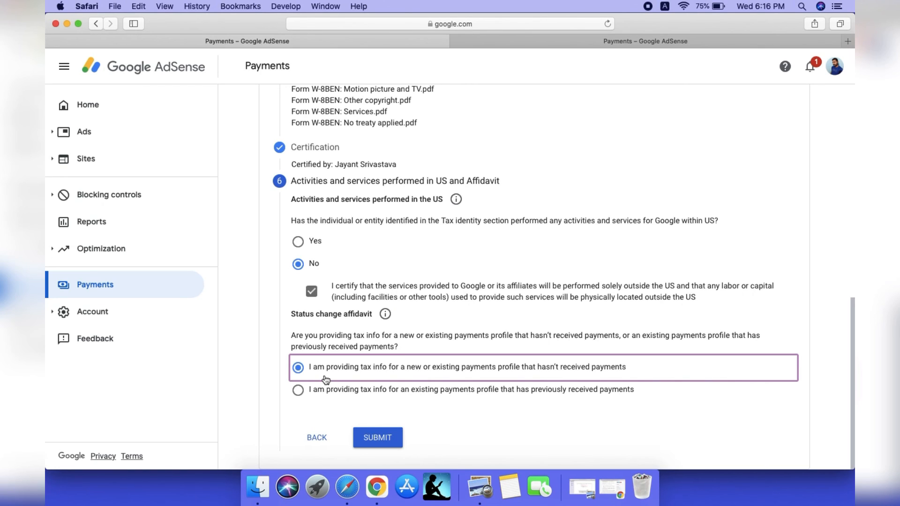
click(382, 443)
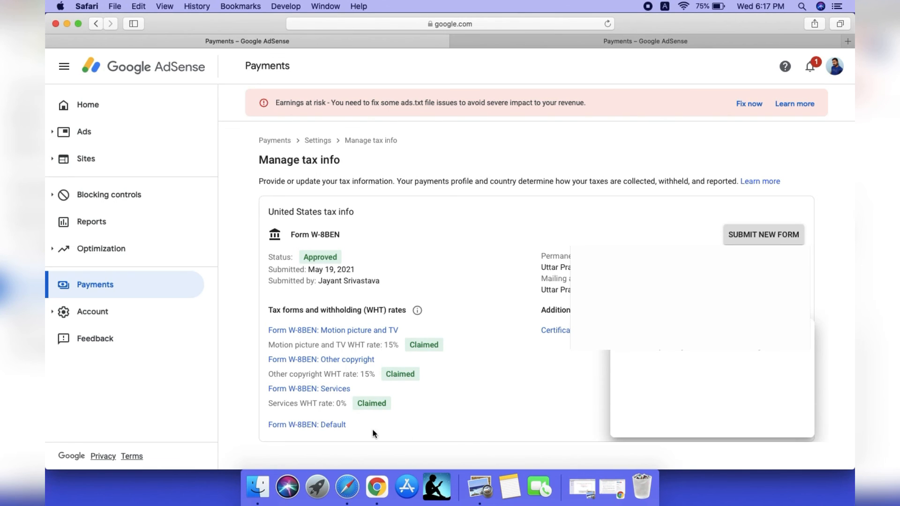
Dismiss the pop-up covering the United States tax info on the Manage tax info page
click(803, 330)
click(655, 222)
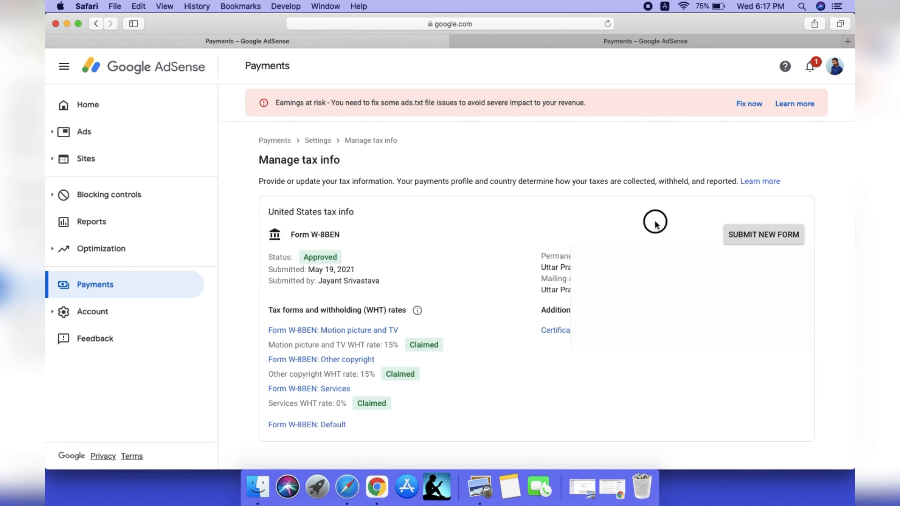
drag(533, 267, 549, 500)
click(476, 223)
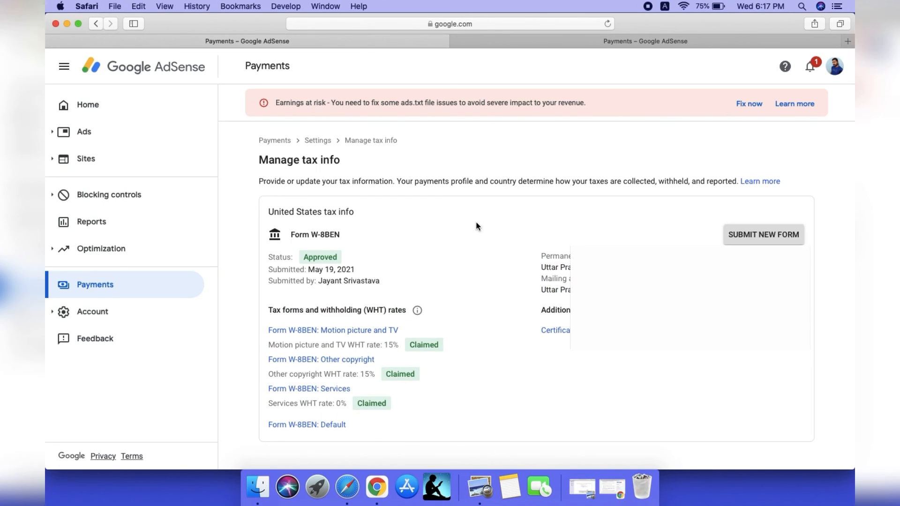